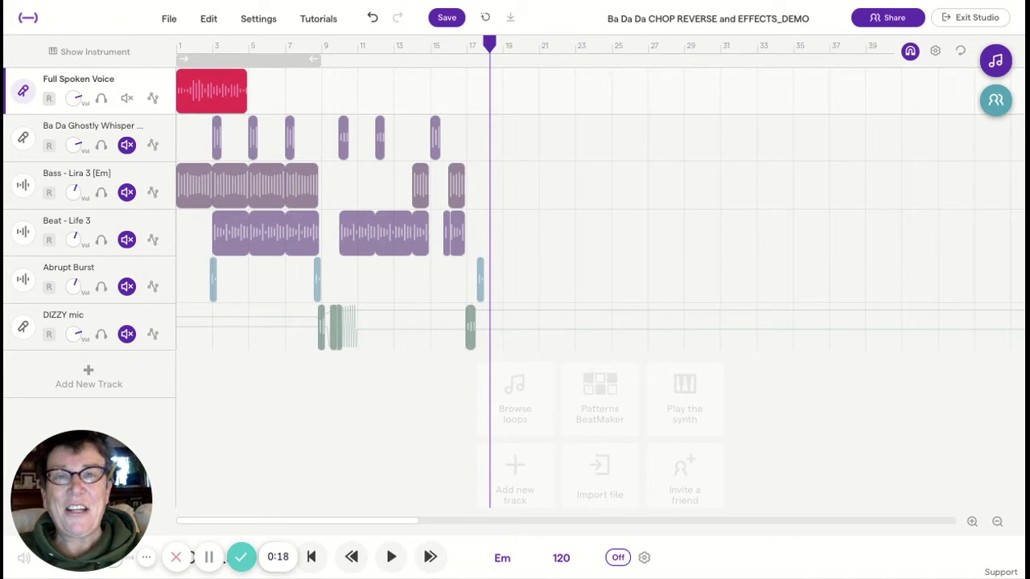
Start adding the Full Spoken Voice clip to the loop library and name the loop "Ba Da Da".
mouse_move(220, 101)
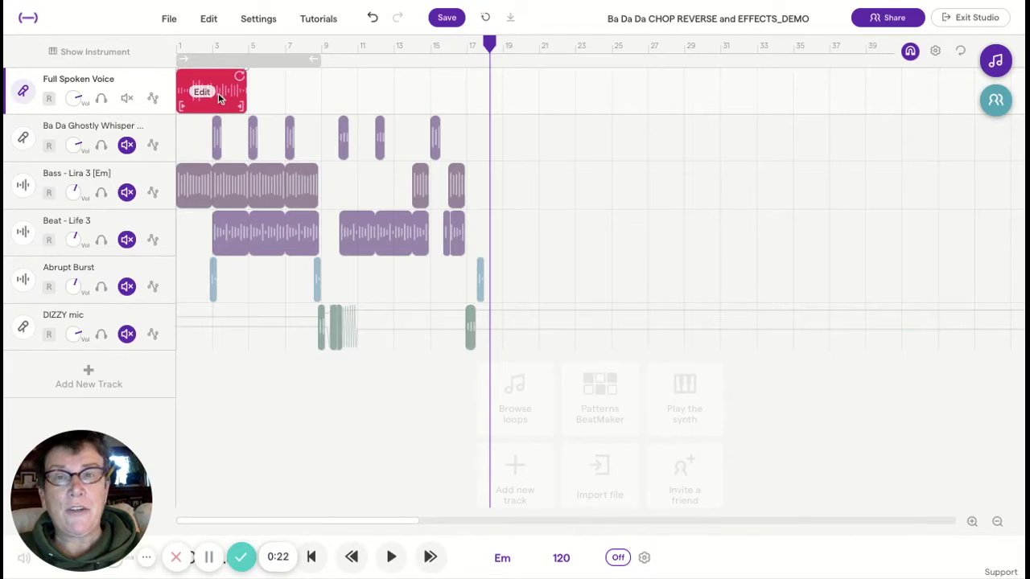
left_click(203, 95)
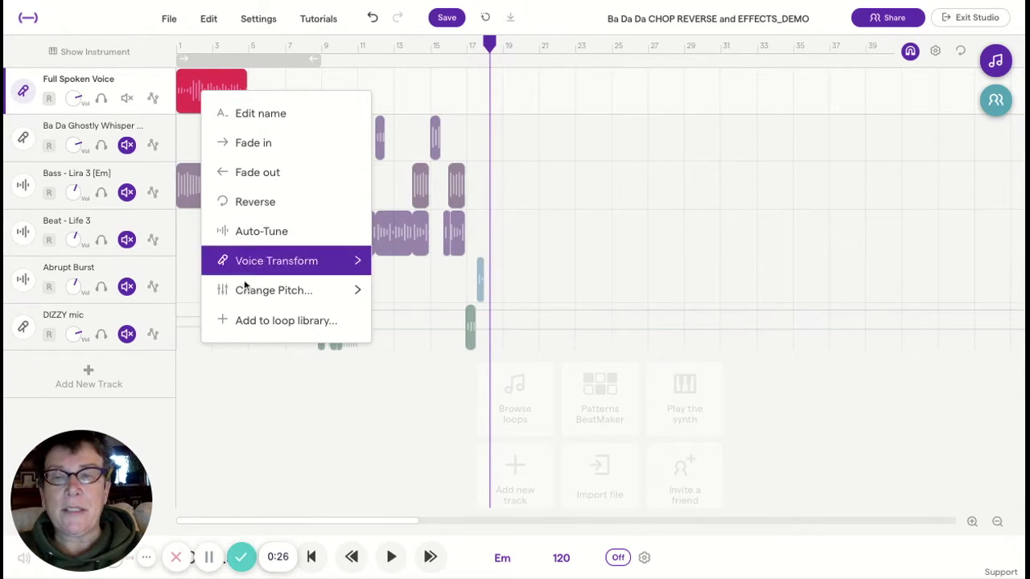
left_click(255, 321)
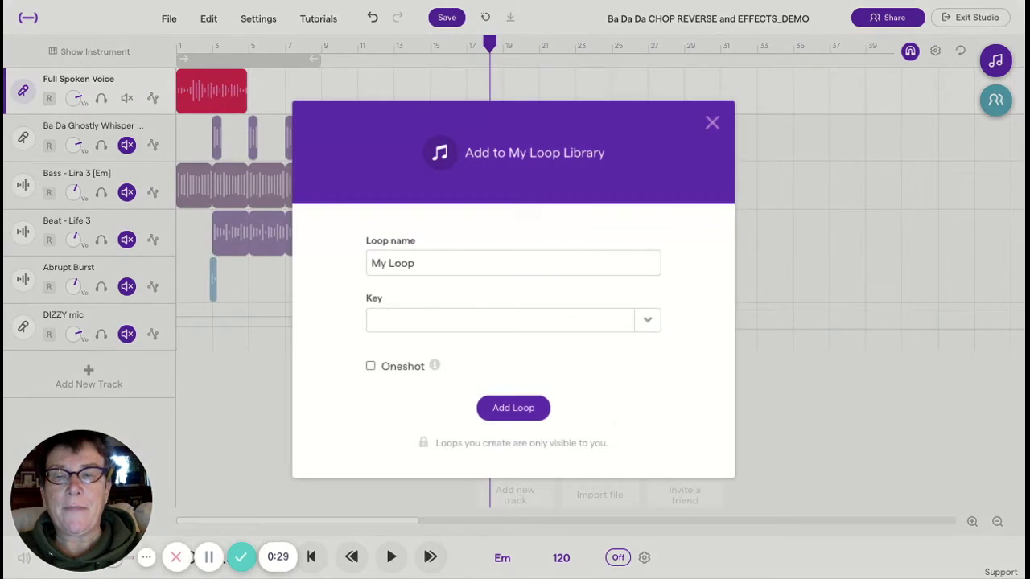
triple_click(445, 267)
key("BackSpace")
type("Bad")
key("BackSpace")
type("D")
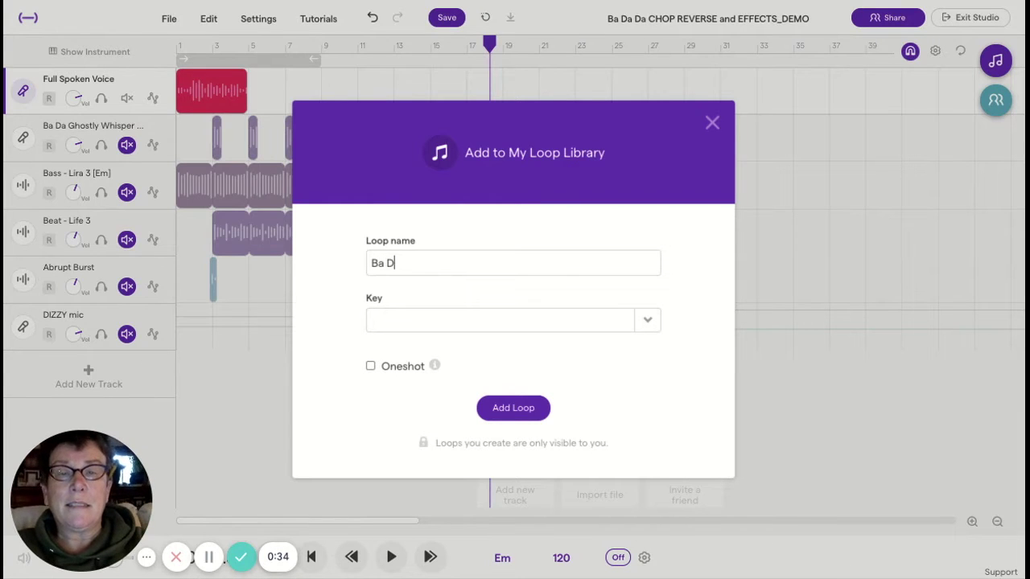
type("a Da")
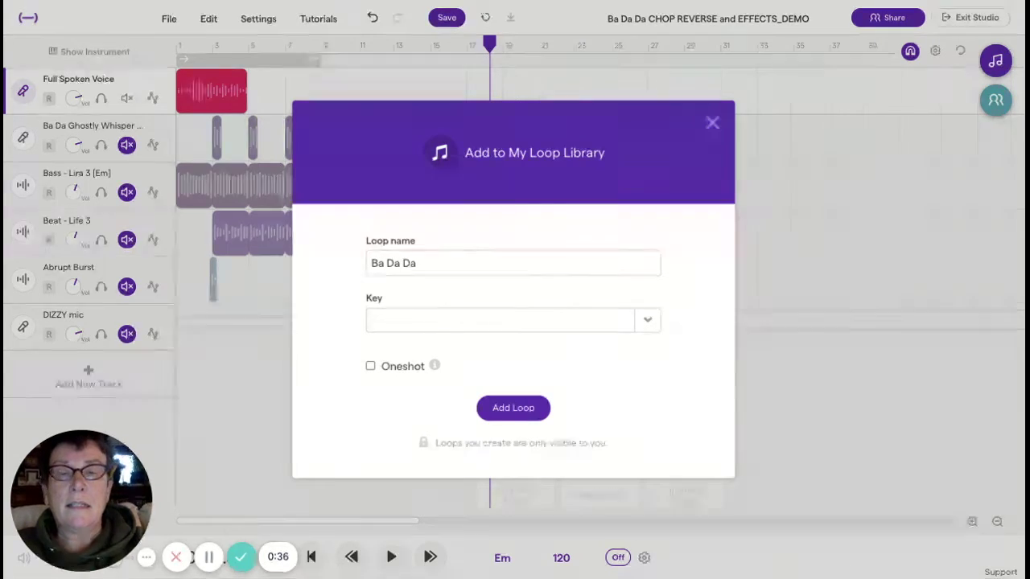
Set the loop's key to E minor and leave the Oneshot option disabled.
left_click(411, 322)
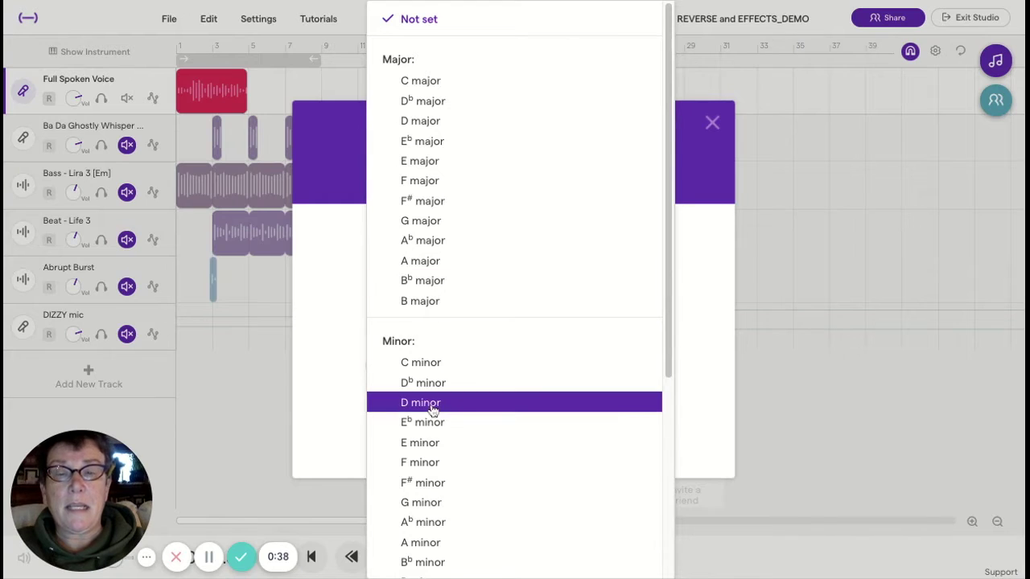
left_click(428, 442)
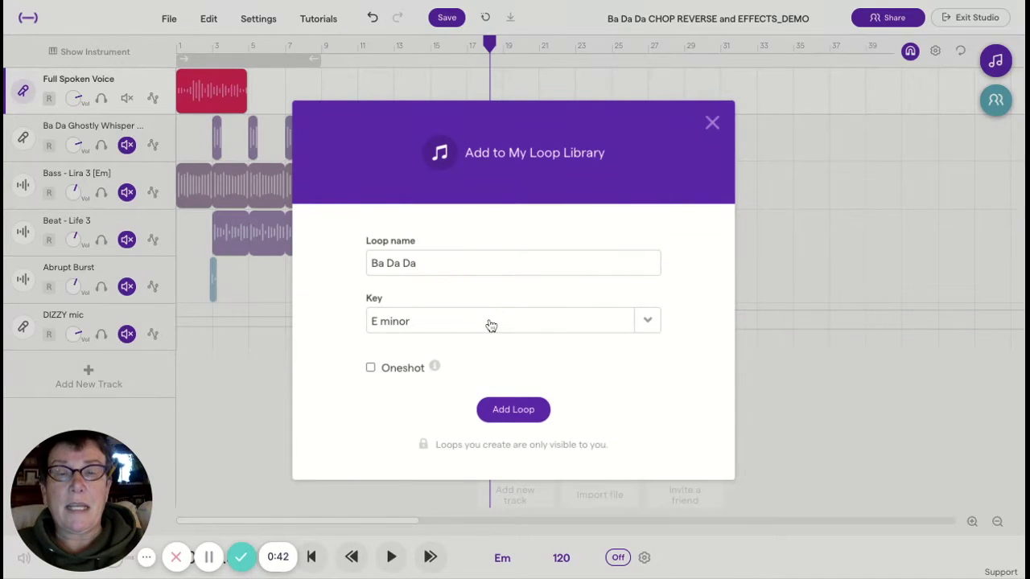
mouse_move(435, 366)
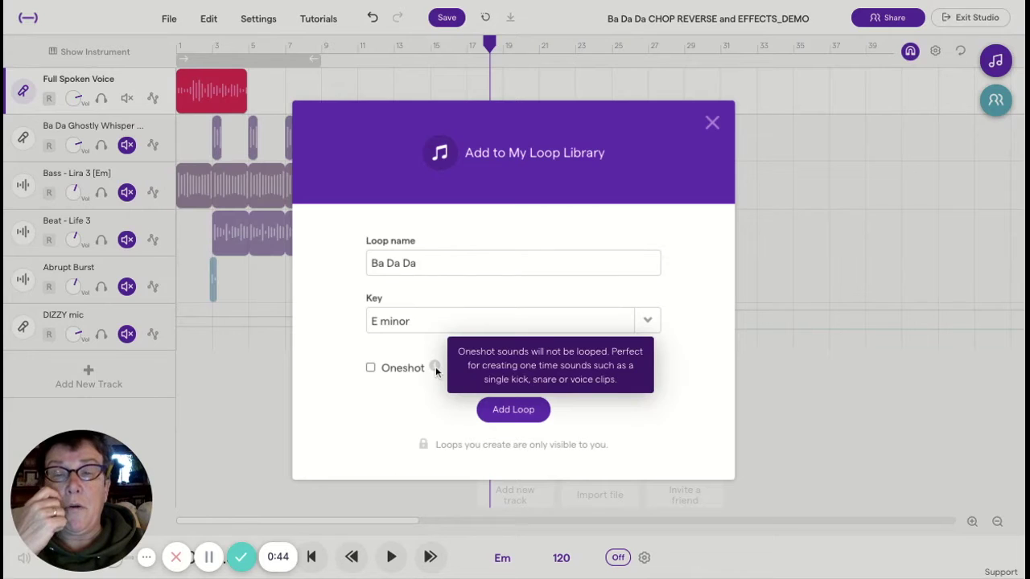
left_click(370, 371)
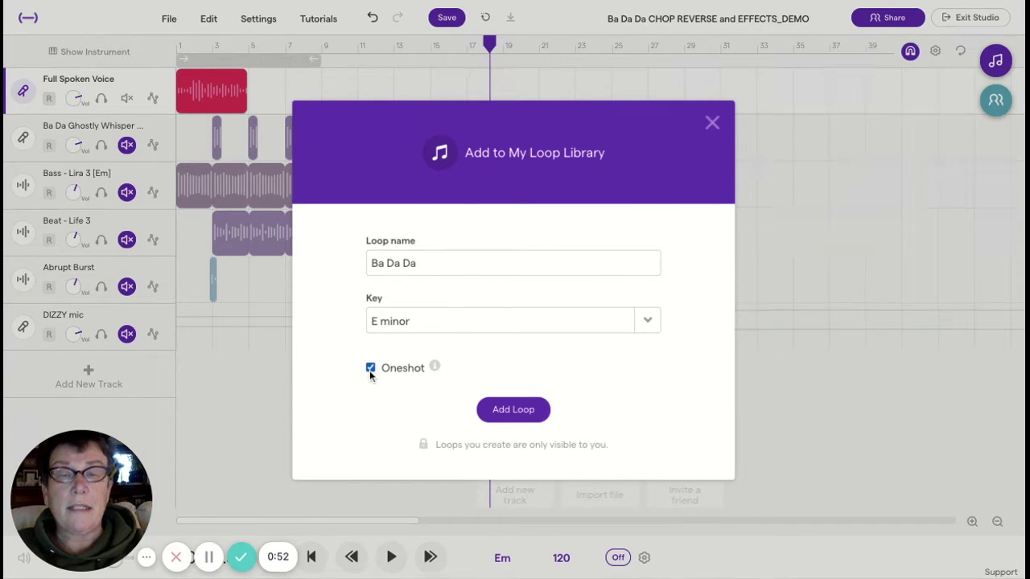
left_click(369, 370)
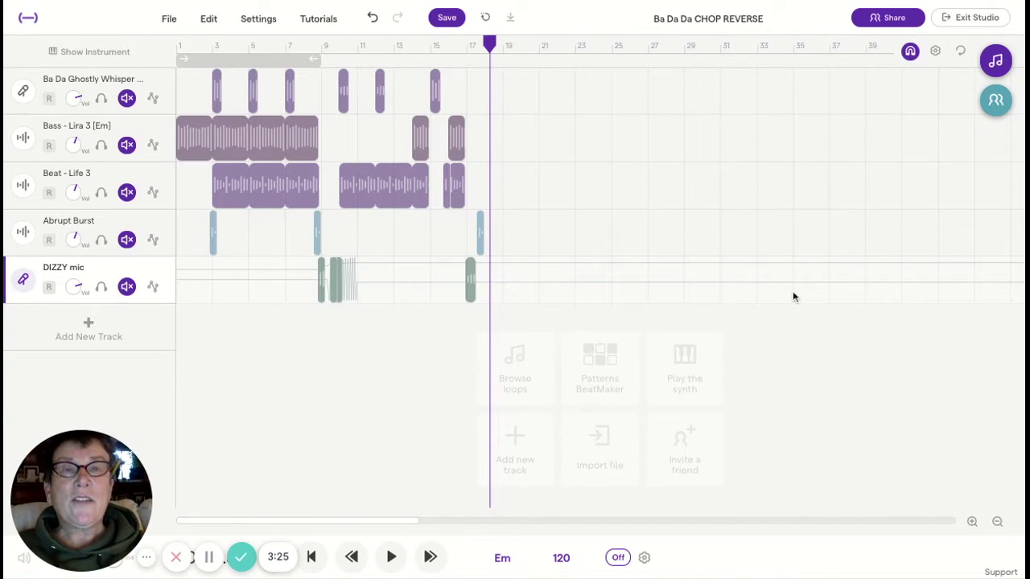
Place the Ba Da Da loop from My Loops on a new track at bar 1 and shorten it to one repetition.
left_click(995, 61)
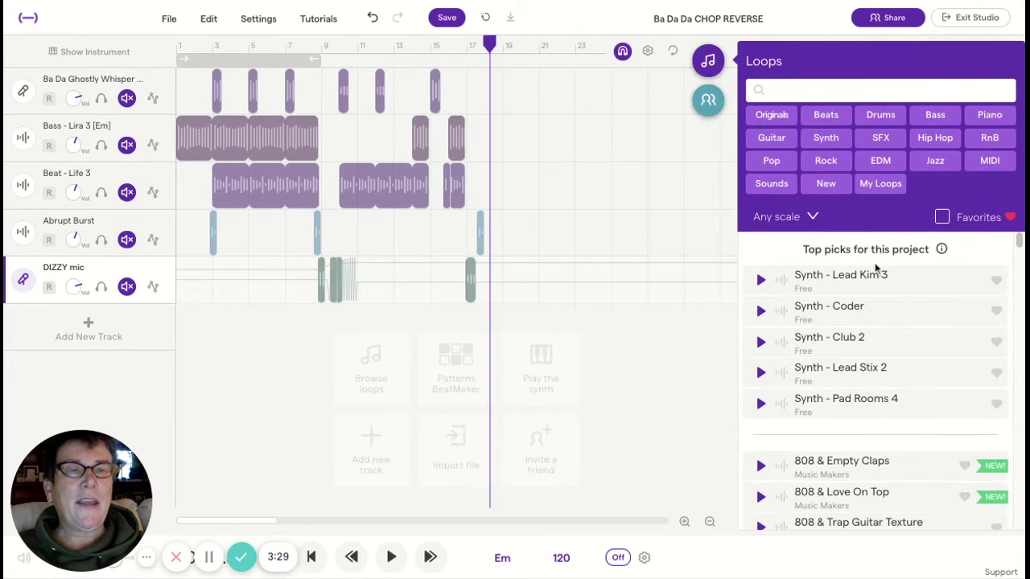
left_click(881, 186)
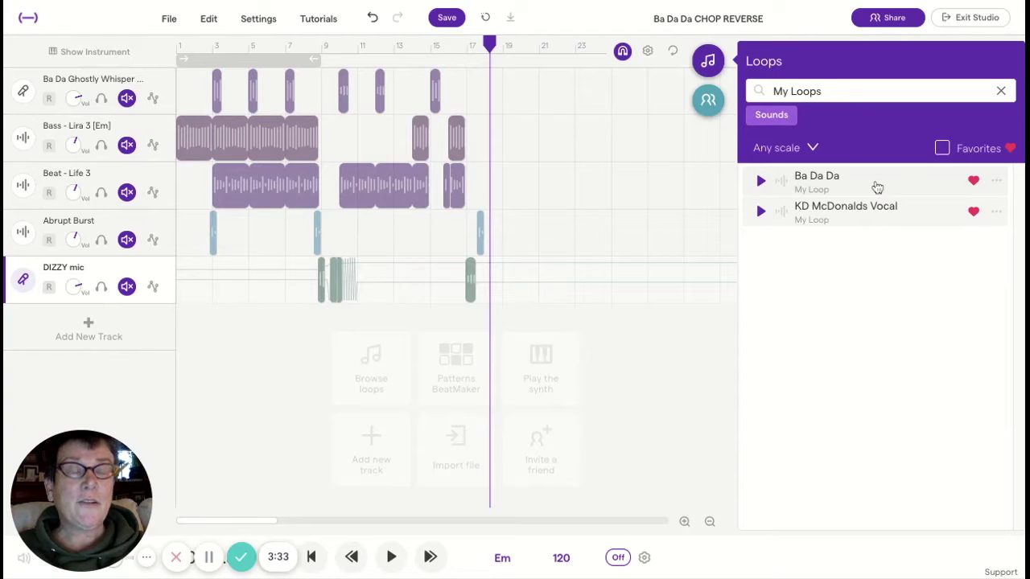
left_click_drag(694, 280, 185, 326)
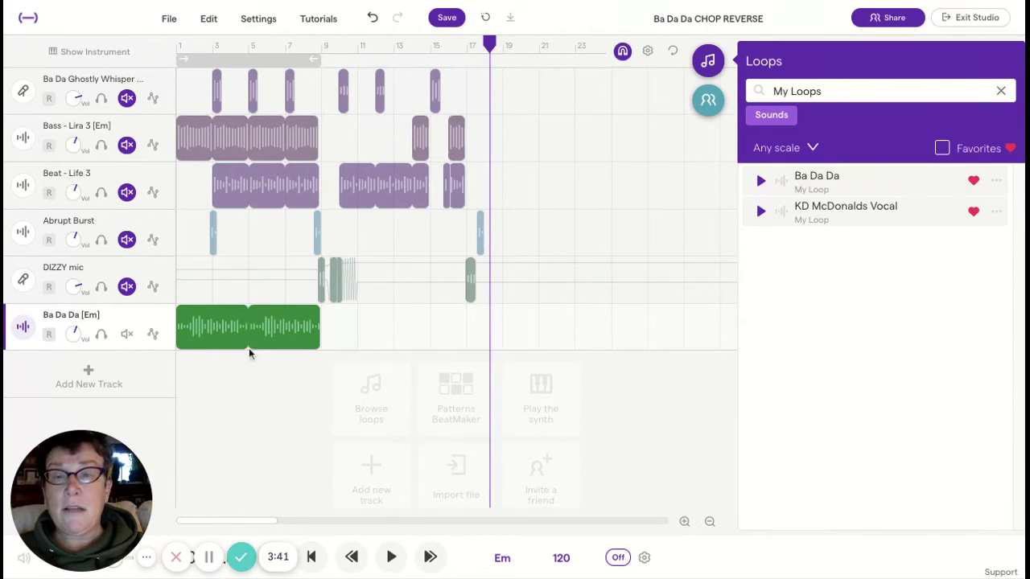
mouse_move(307, 325)
left_click(315, 316)
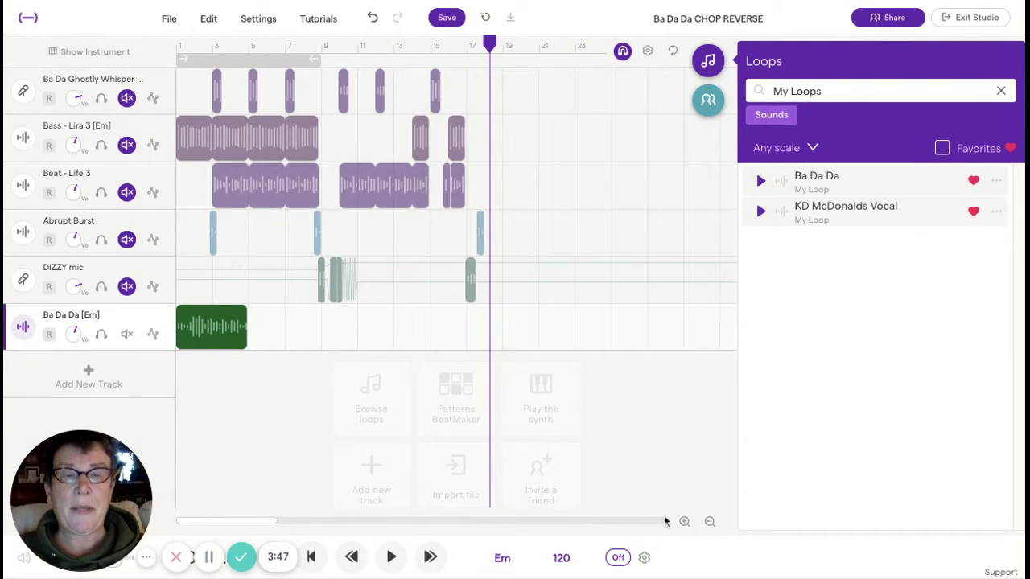
left_click(709, 65)
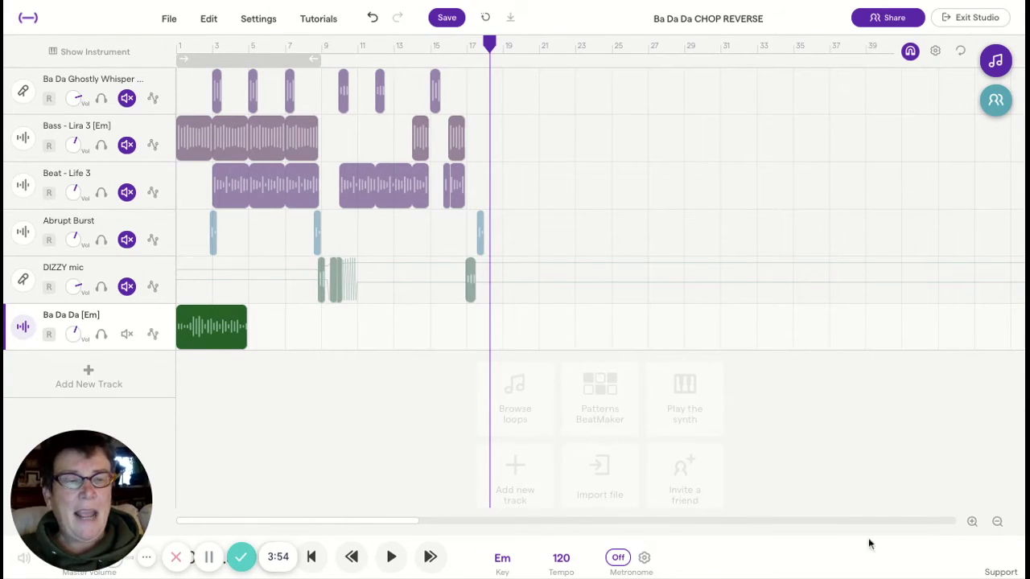
Move the playhead to where the voice begins in the Ba Da Da clip and turn off snap to grid.
left_click(972, 521)
left_click(972, 522)
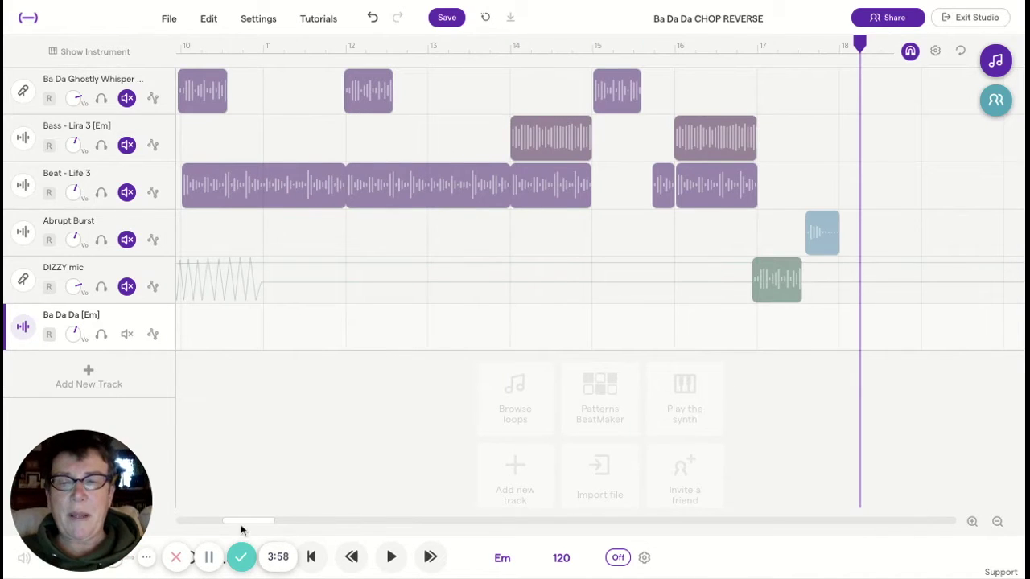
scroll(249, 524, "left", 5)
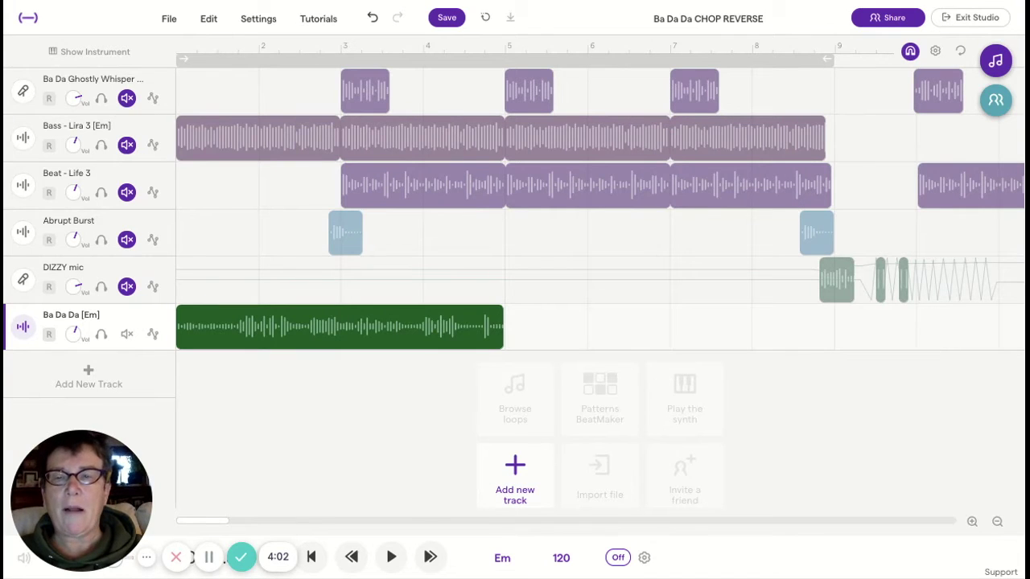
left_click(311, 557)
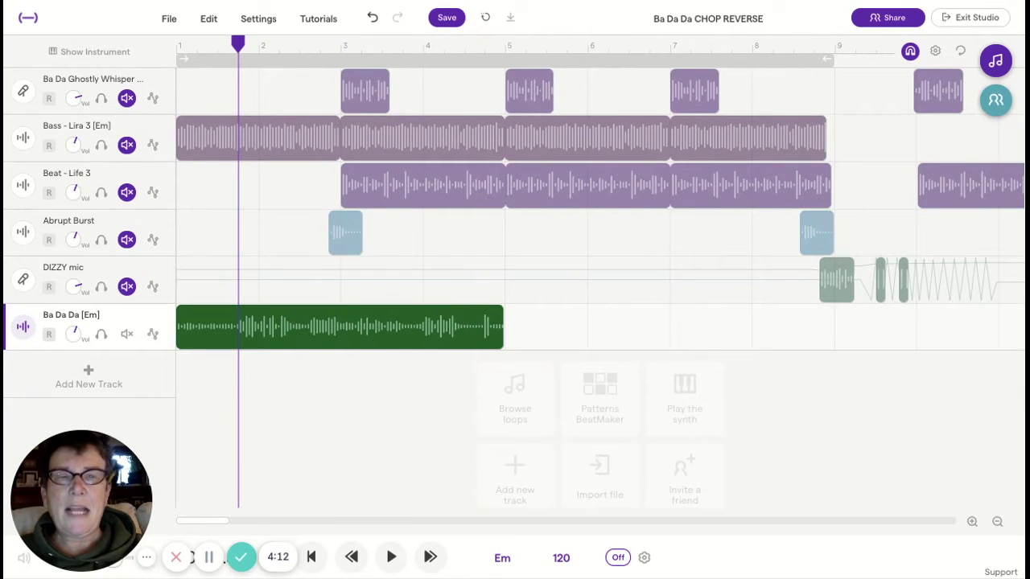
left_click(911, 53)
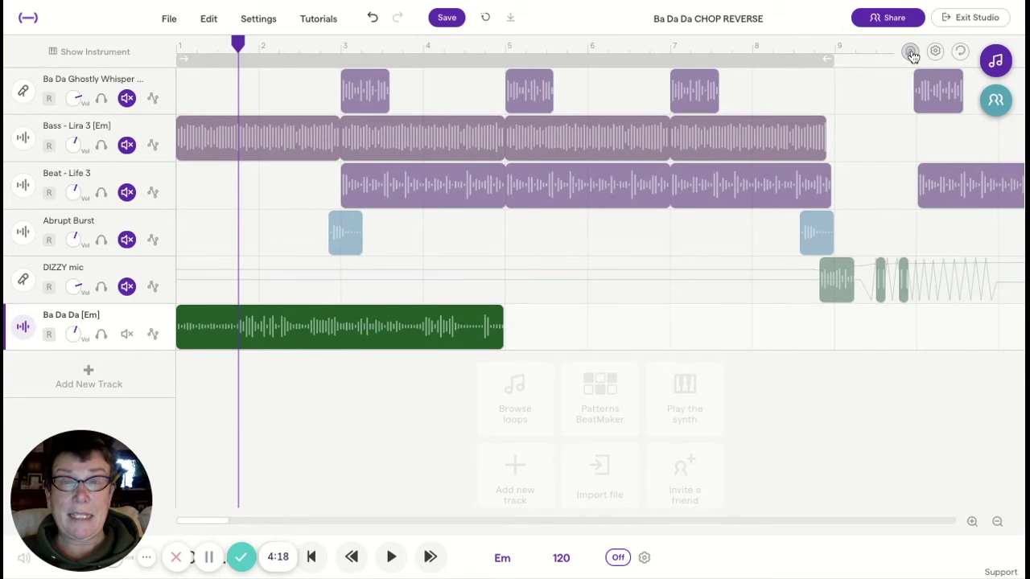
left_click(911, 54)
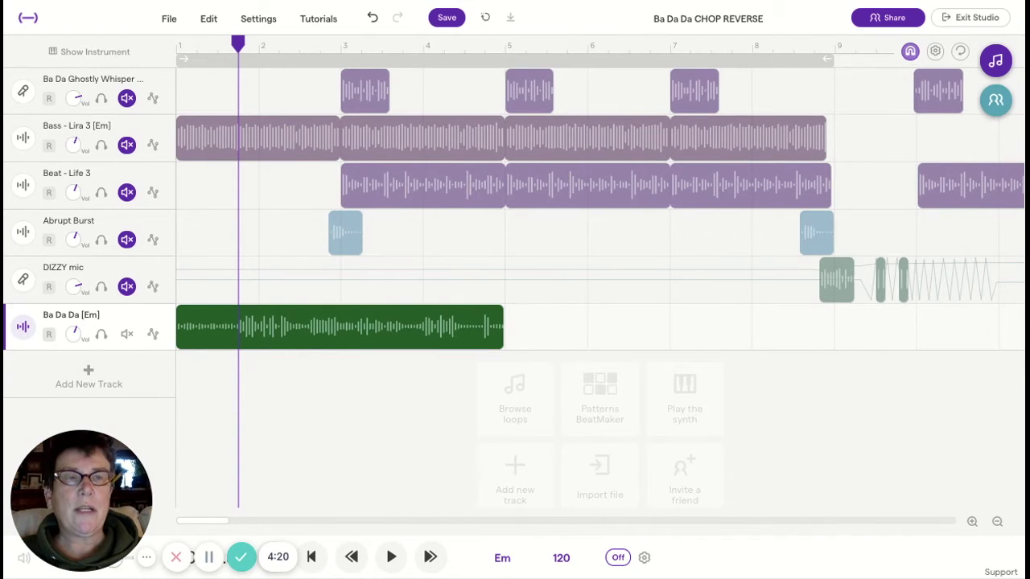
left_click(912, 54)
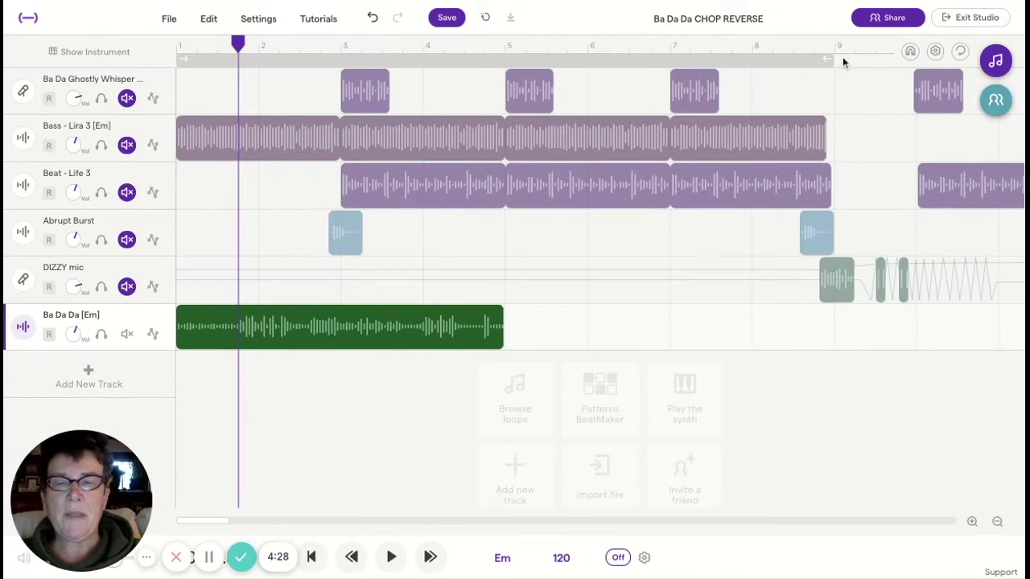
Split the Ba Da Da region just before the first spoken sound and delete the quiet section in front of it.
left_click(972, 522)
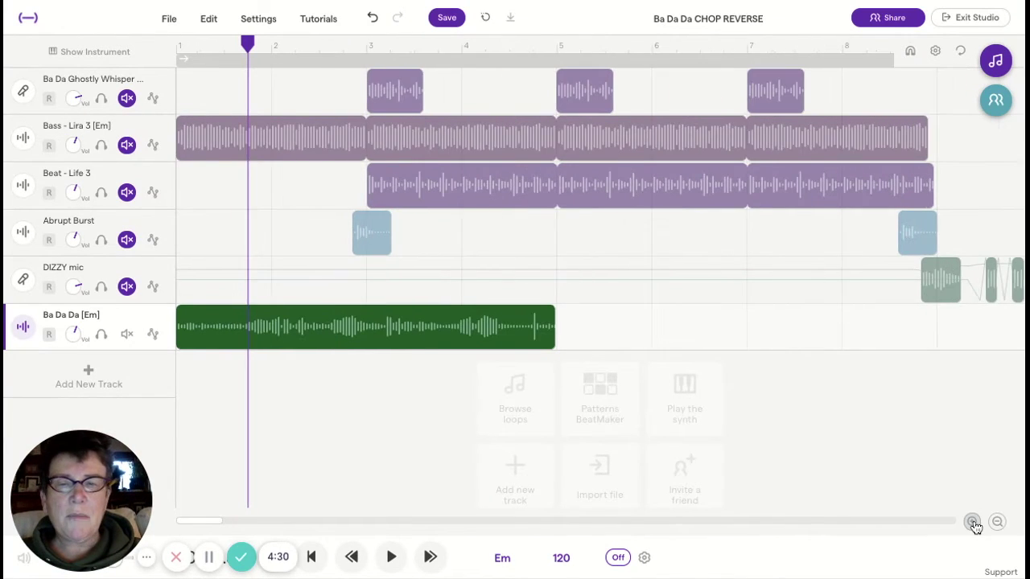
left_click(972, 522)
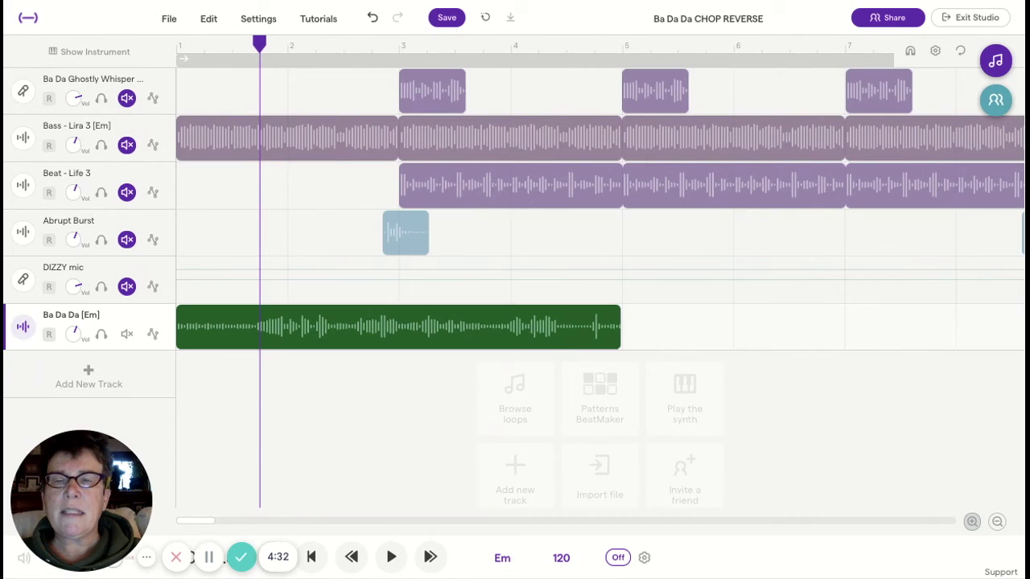
left_click(256, 45)
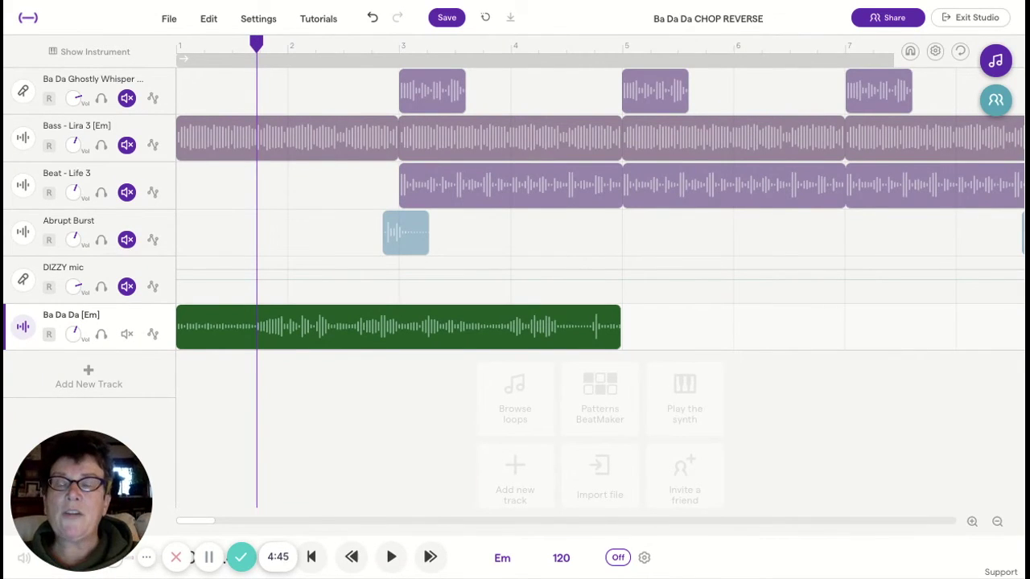
left_click(207, 19)
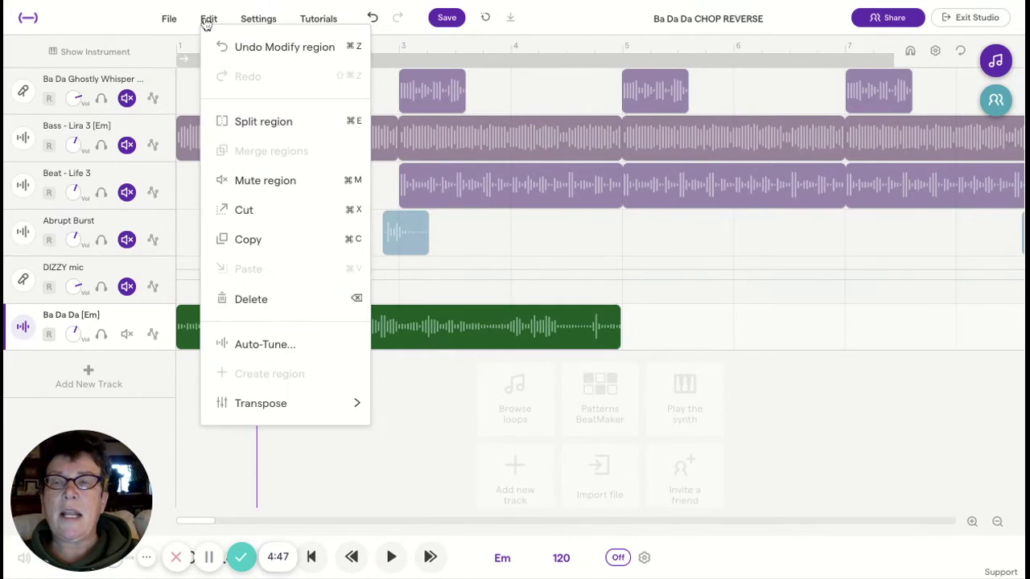
left_click(245, 122)
left_click(223, 327)
key("Delete")
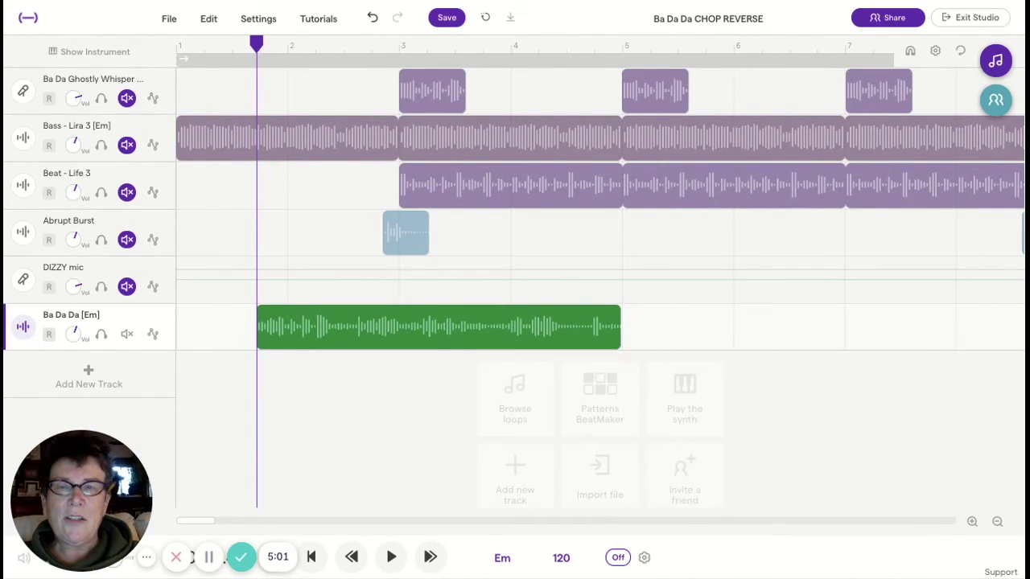
Return the playhead to the start and move the trimmed Ba Da Da region to bar 1.
left_click(258, 44)
key("Return")
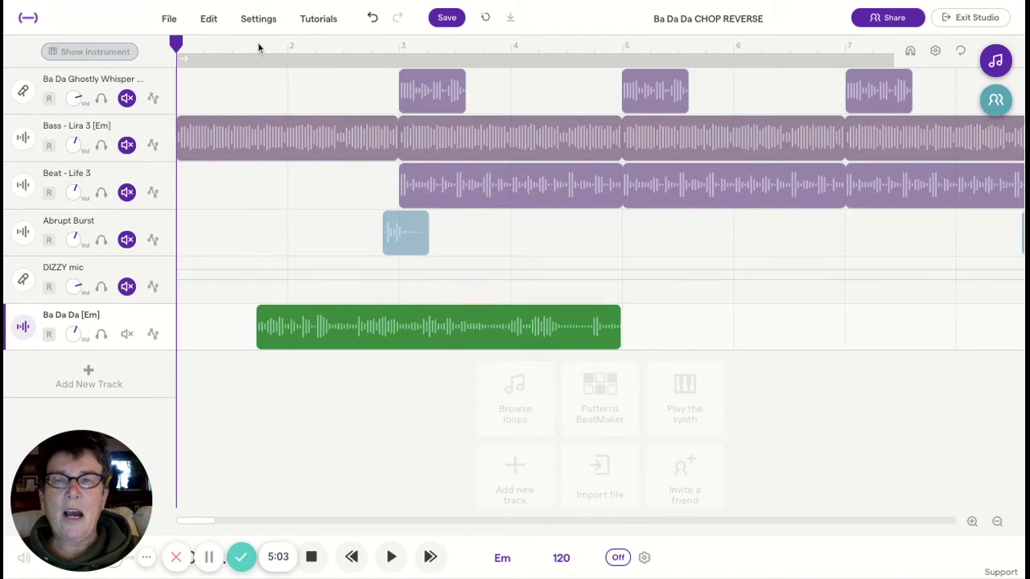
key("ctrl+z")
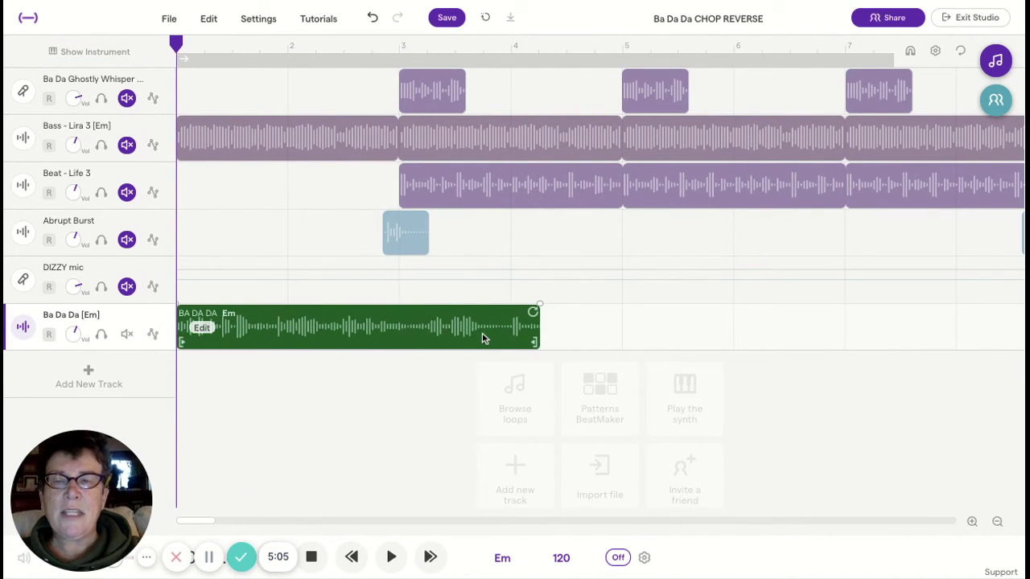
Mute the Ba Da Da track and unmute the Ghostly Whisper, Bass, Beat, Abrupt Burst and DIZZY mic tracks.
left_click(127, 335)
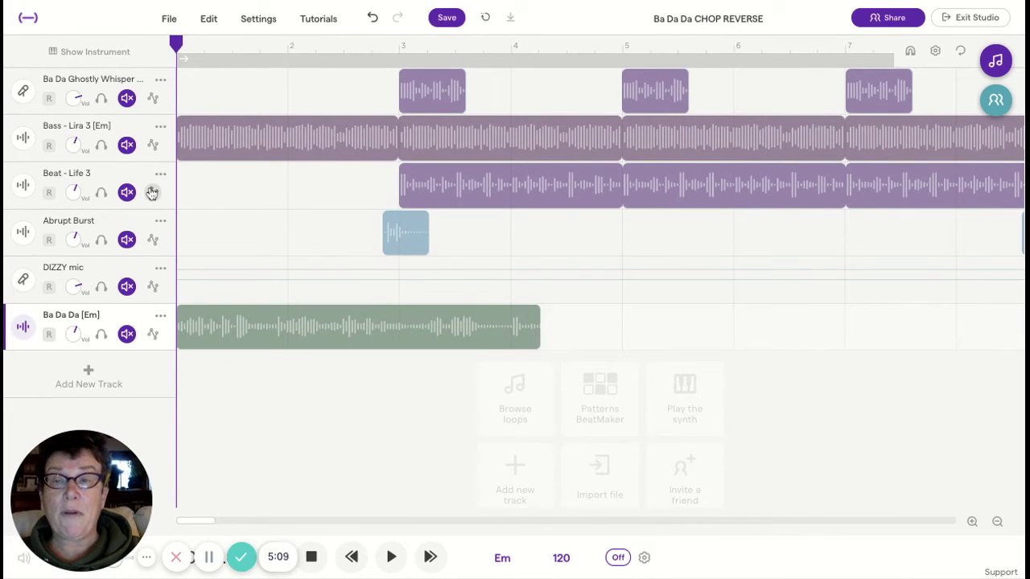
left_click(126, 98)
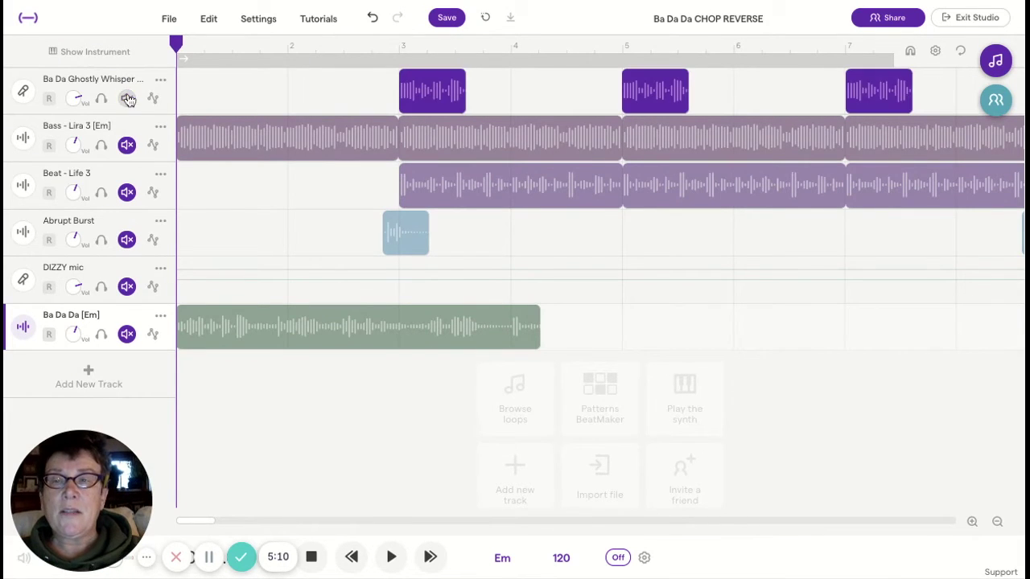
left_click(126, 145)
left_click(126, 193)
left_click(126, 240)
left_click(126, 287)
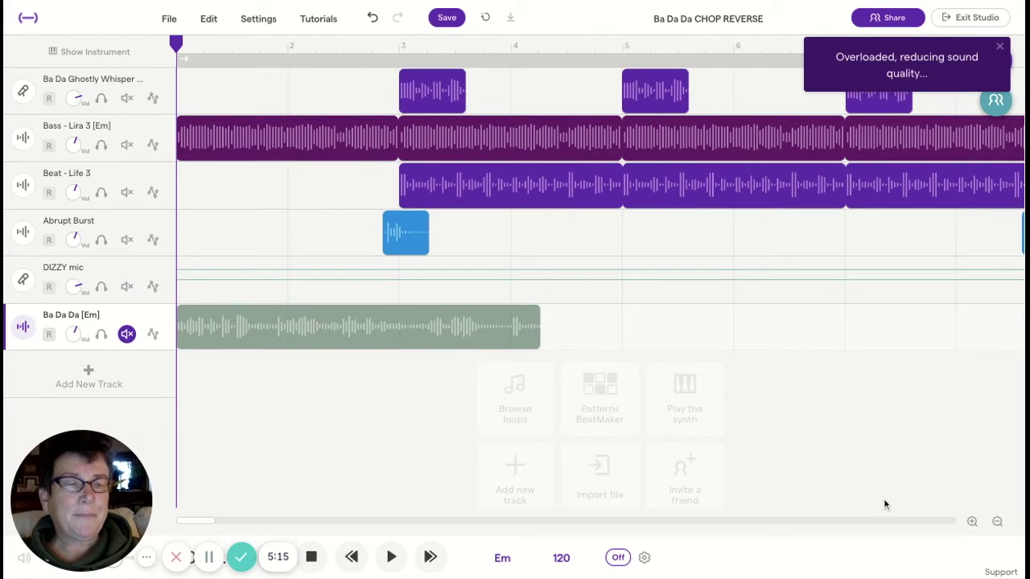
Examine the full arrangement of clips across all tracks, from bar 1 to about bar 20.
left_click(997, 522)
left_click(997, 522)
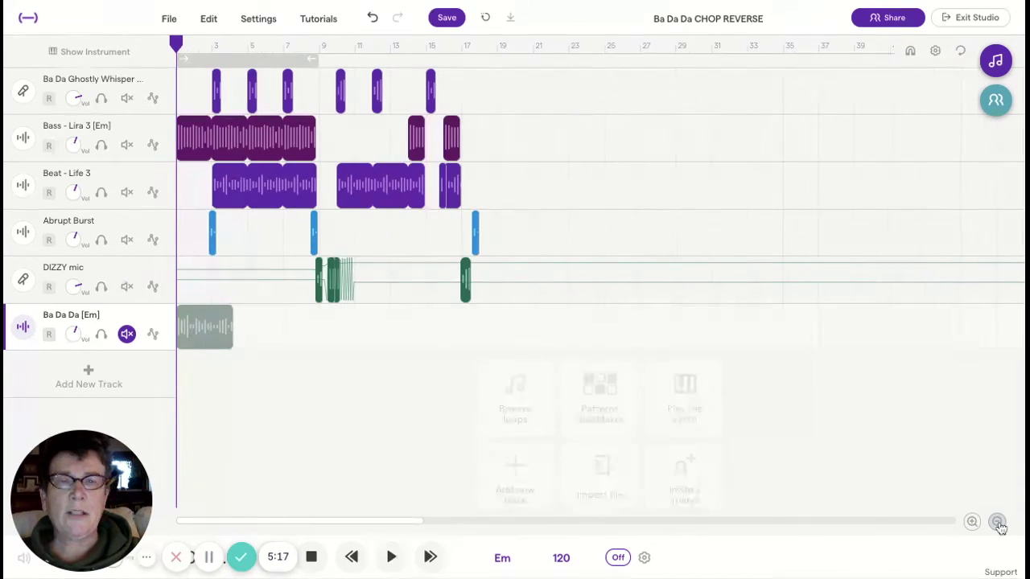
left_click(972, 522)
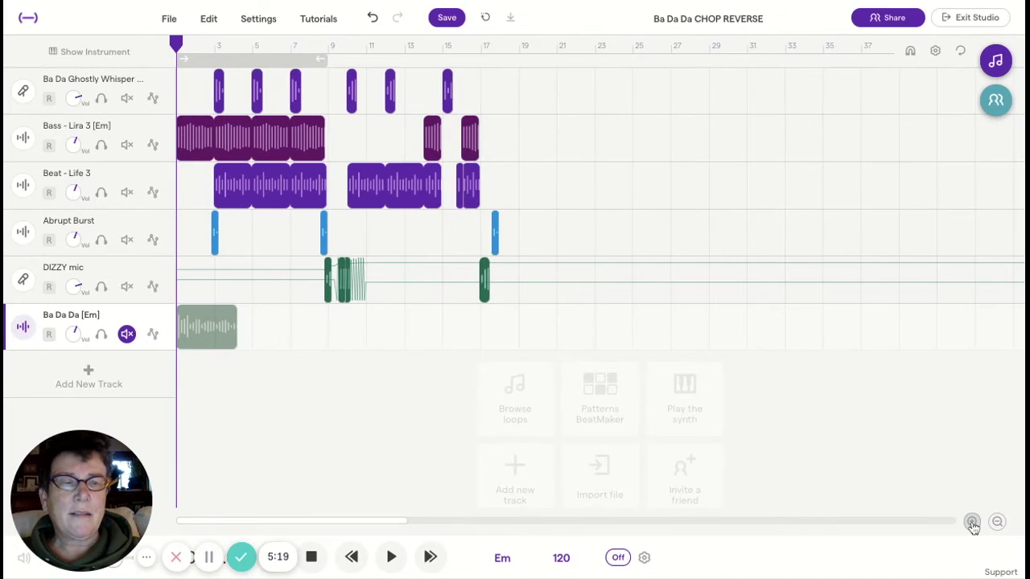
left_click(972, 522)
left_click(972, 521)
left_click(972, 521)
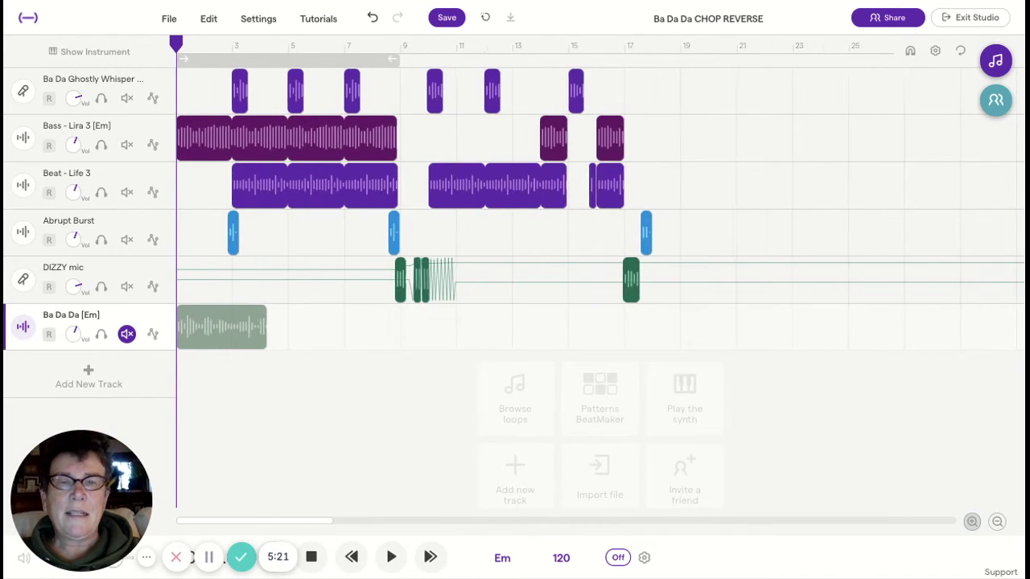
left_click(972, 521)
left_click(972, 521)
left_click(972, 522)
left_click(972, 521)
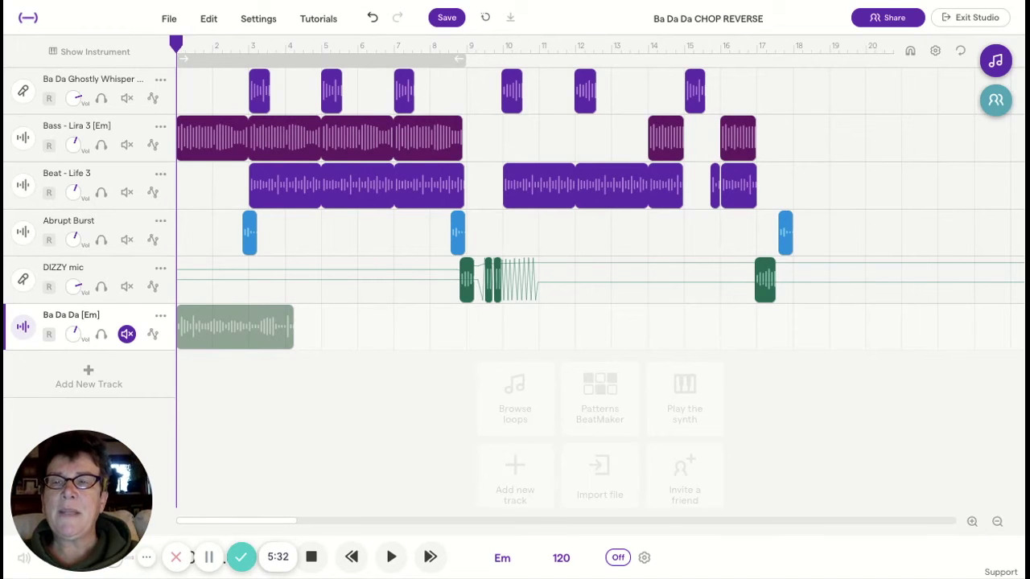
mouse_move(205, 146)
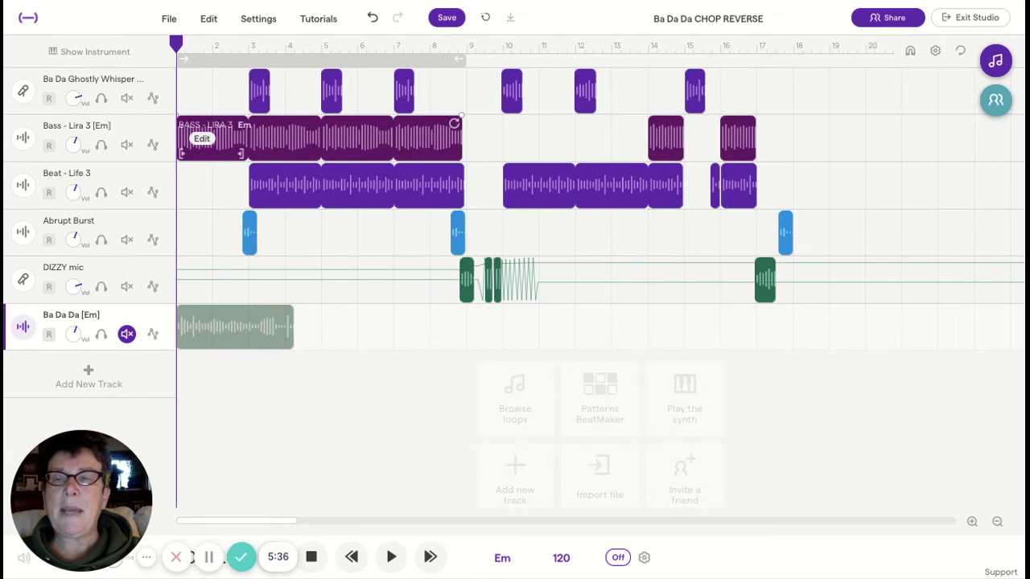
mouse_move(272, 197)
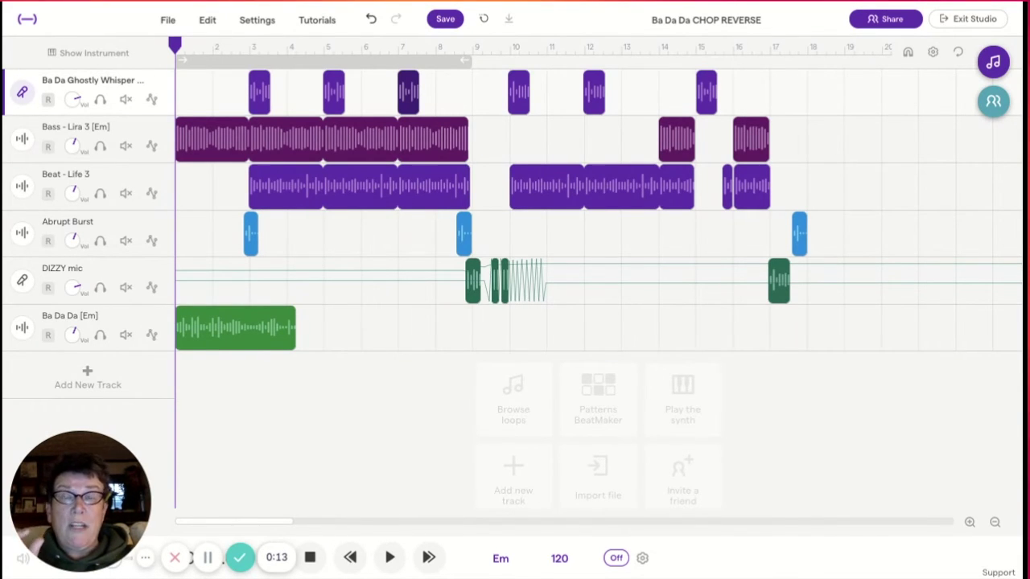
mouse_move(520, 92)
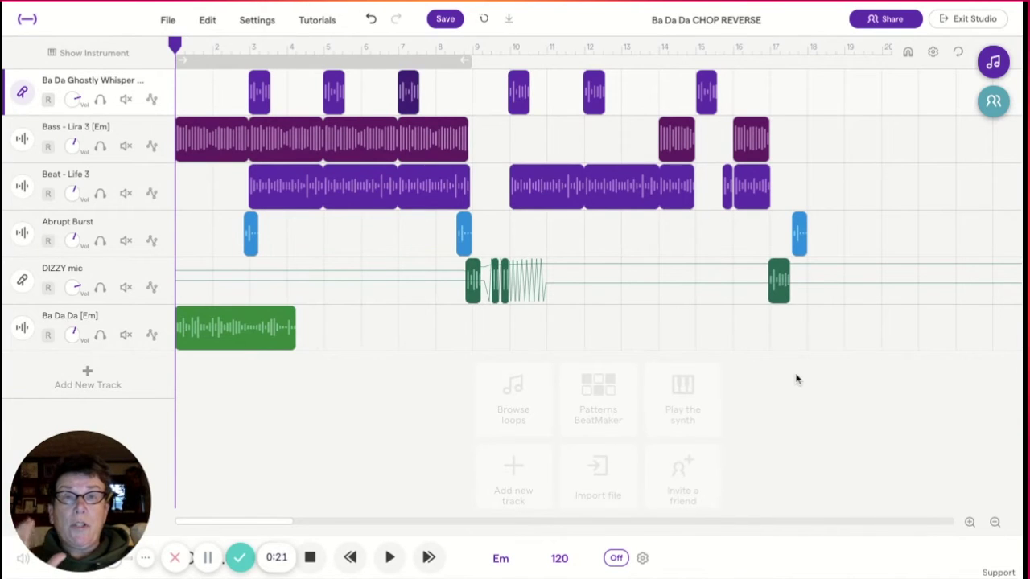
Open the Ba Da Ghostly Whisper region at bar 5 for editing.
left_click(970, 523)
left_click(970, 523)
left_click(970, 523)
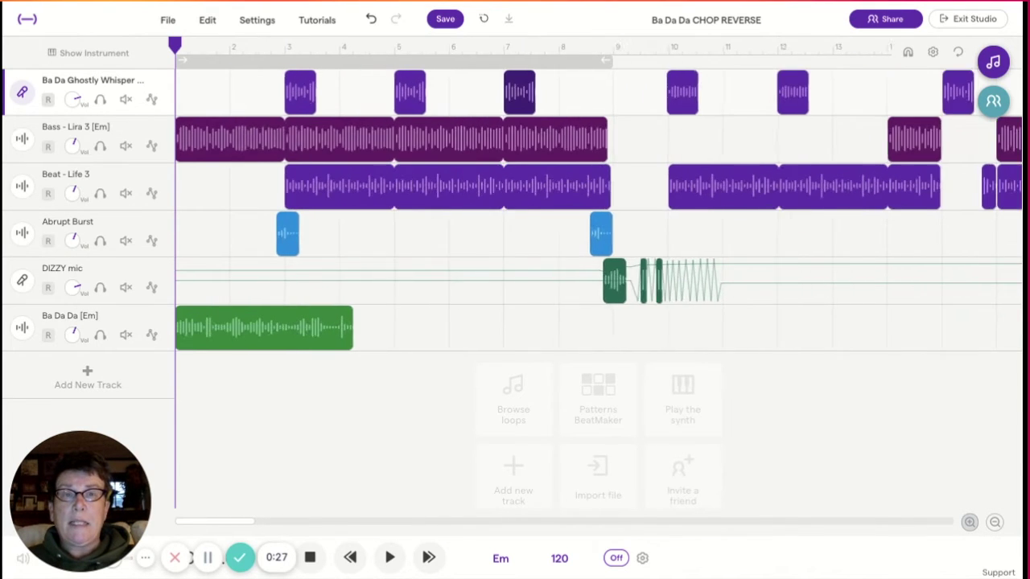
left_click(971, 523)
left_click(970, 523)
left_click(970, 523)
left_click(970, 523)
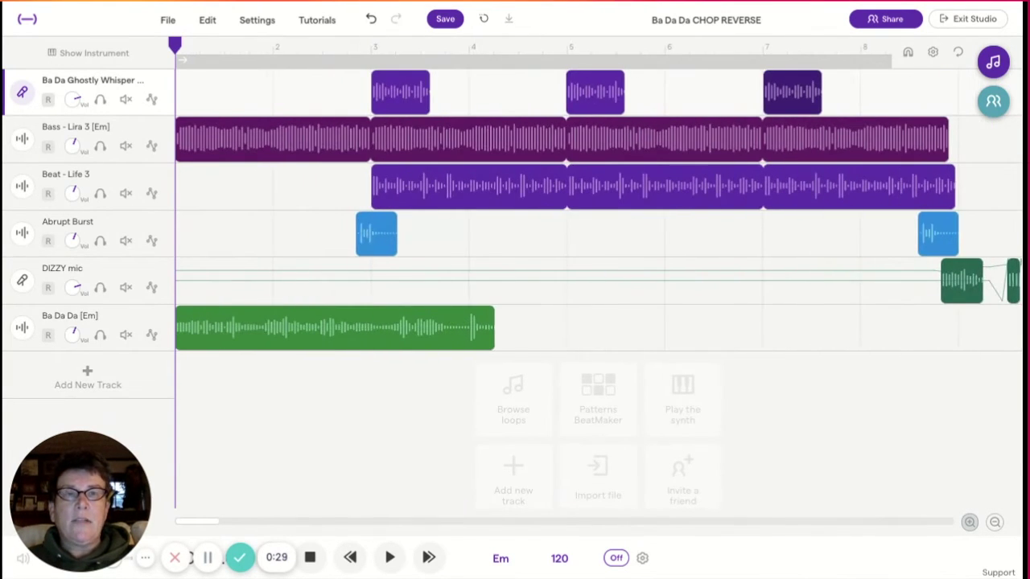
mouse_move(593, 102)
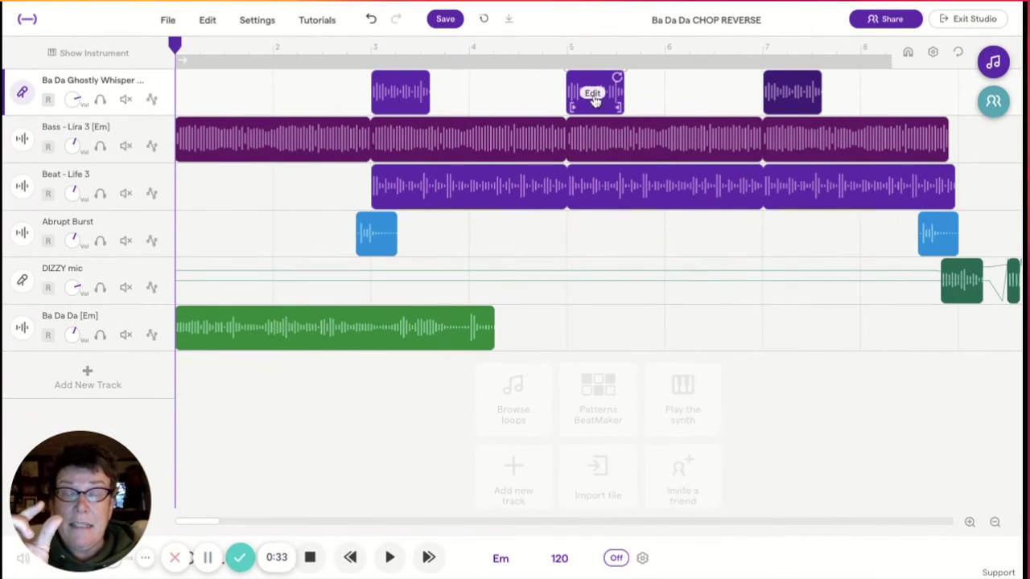
left_click(593, 94)
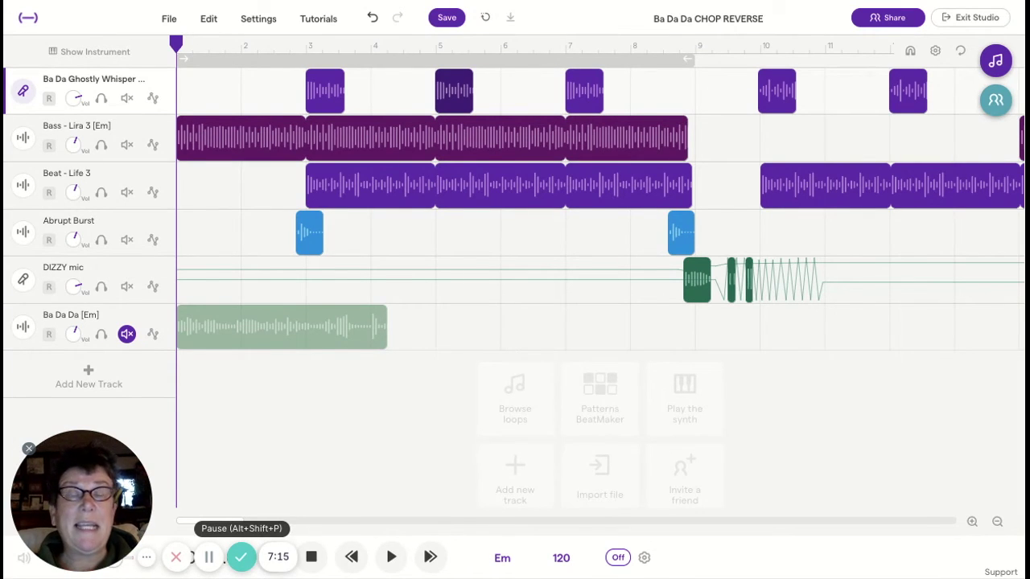
Play the full arrangement from bar 1 with Ba Da Da muted and stop playback just past bar 18, after the last Abrupt Burst region.
left_click(393, 559)
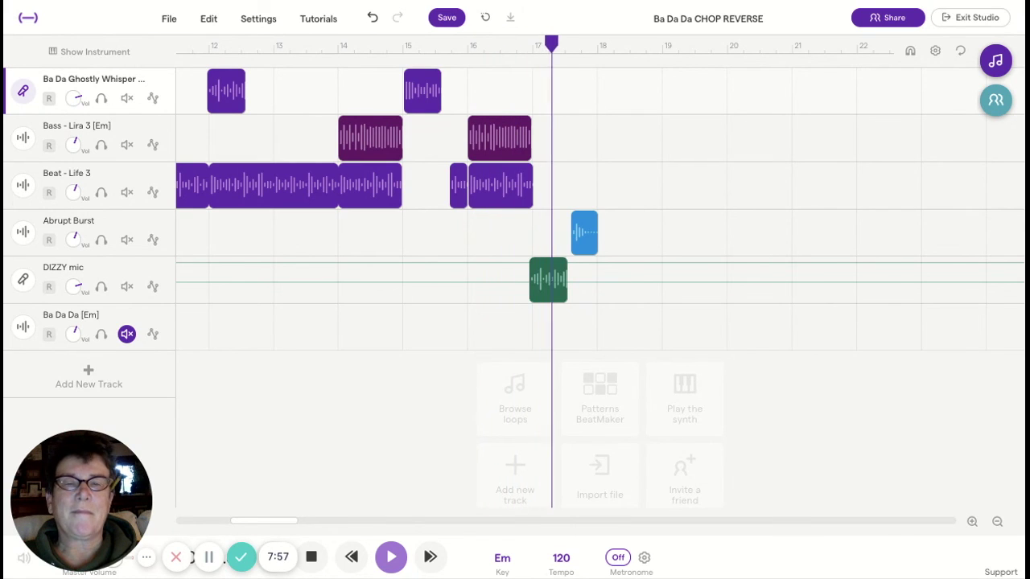
key("space")
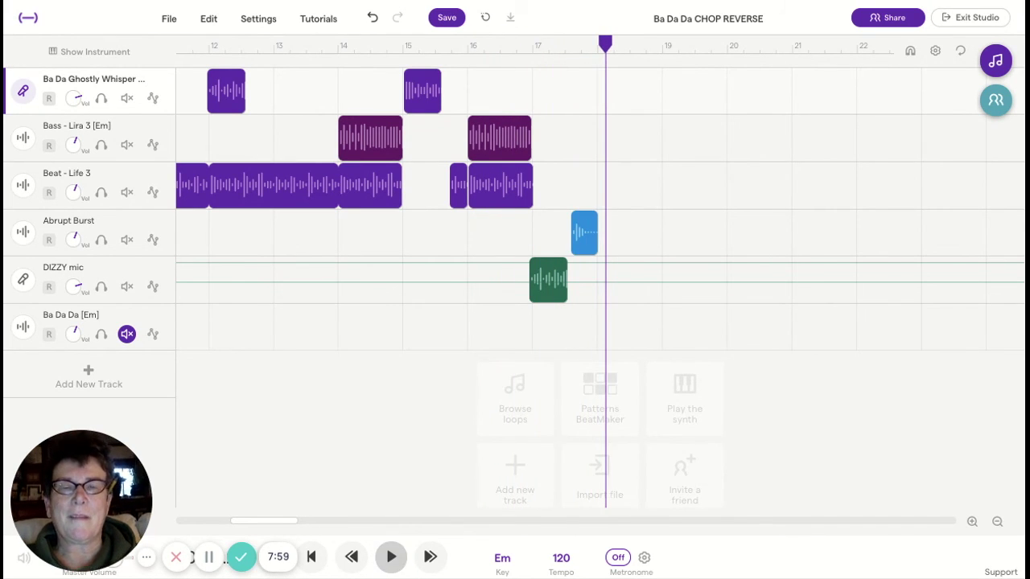